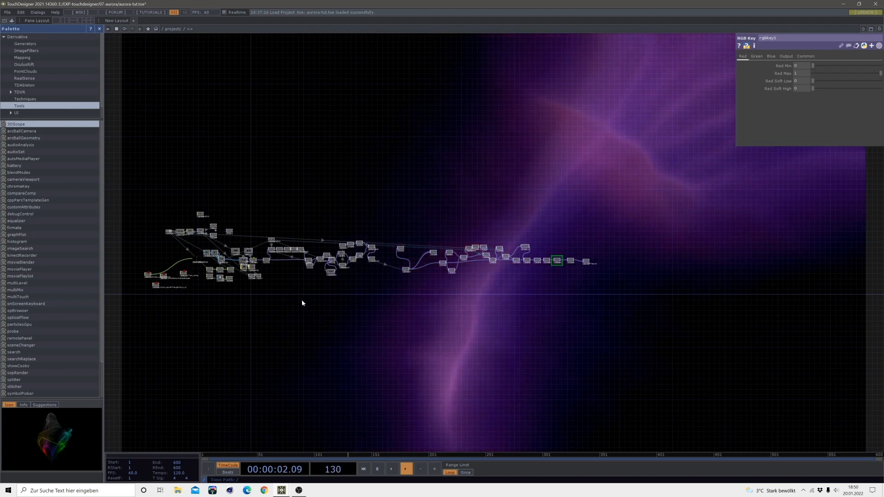
Examine the finished aurora network from the source operators through the feedback and compositing chain to the final output
left_click_drag(302, 302, 413, 301)
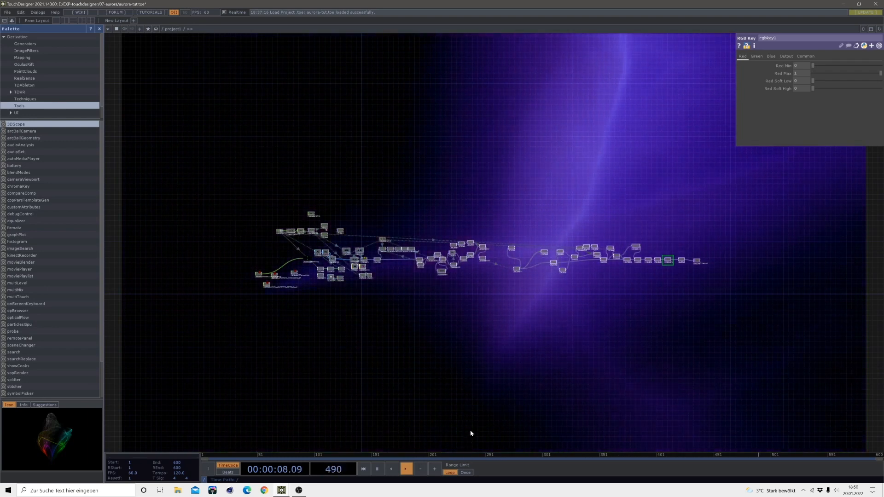
scroll(418, 281, "up", 3)
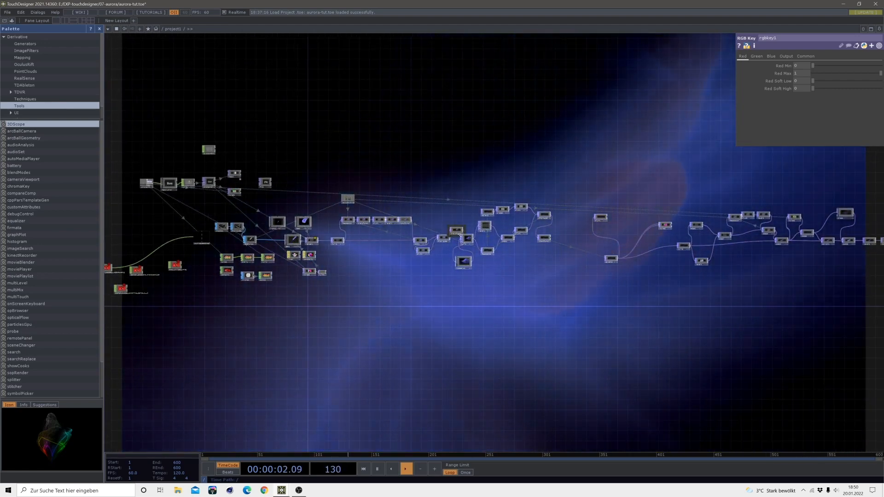
left_click_drag(594, 288, 494, 283)
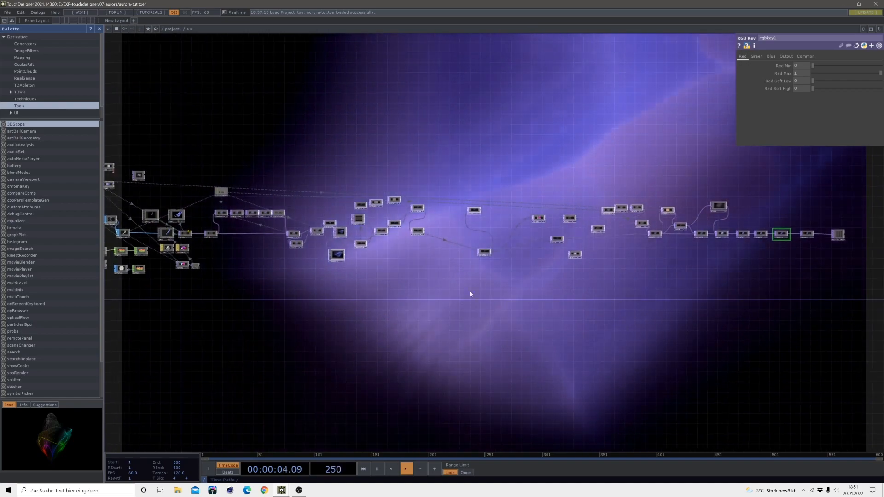
scroll(240, 217, "up", 5)
scroll(259, 233, "up", 2)
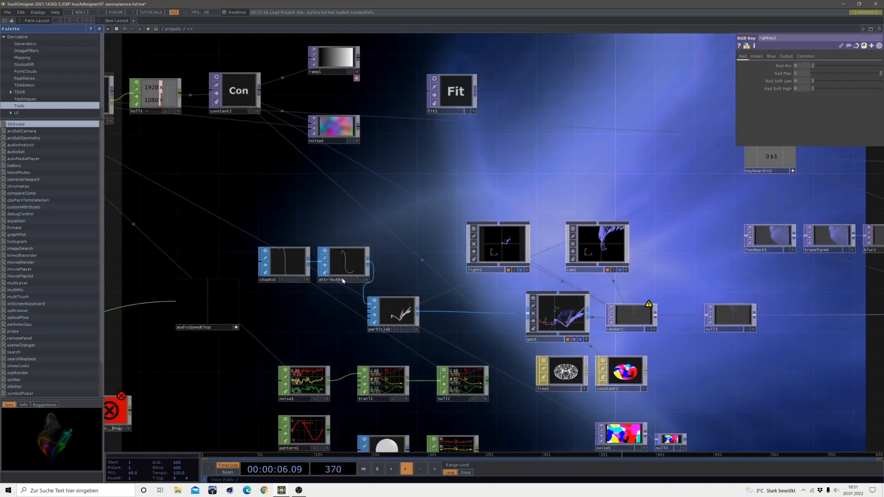
scroll(336, 265, "down", 6)
left_click_drag(574, 343, 334, 314)
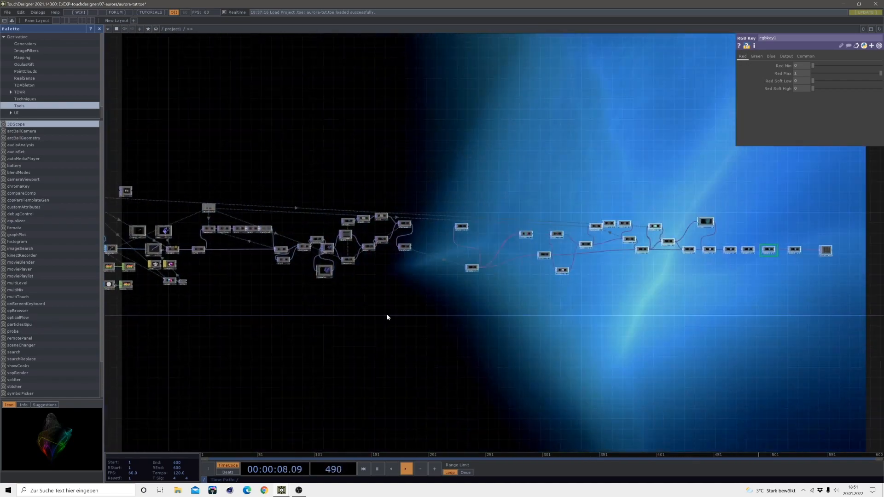
scroll(394, 314, "down", 2)
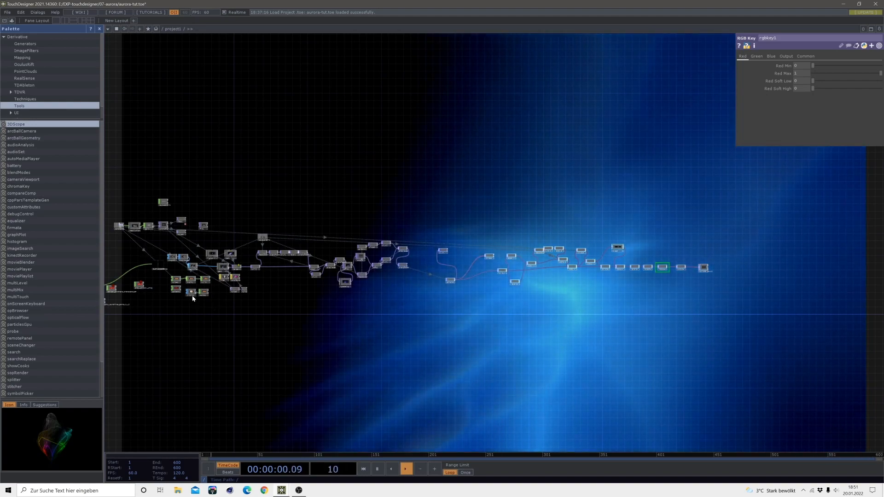
scroll(188, 290, "up", 5)
scroll(430, 310, "down", 2)
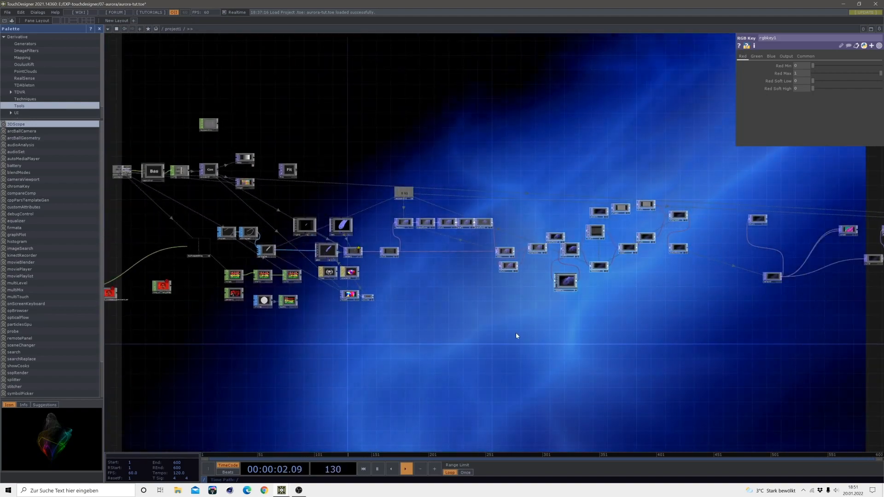
left_click_drag(557, 339, 433, 340)
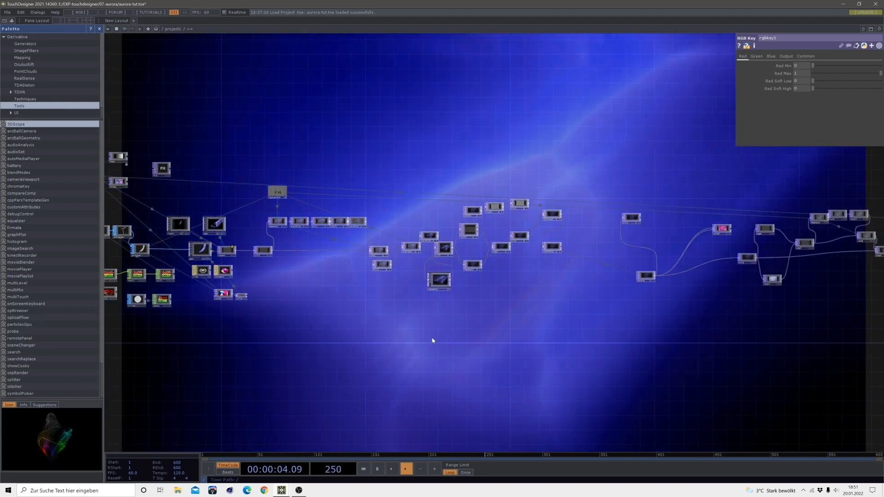
scroll(433, 338, "down", 3)
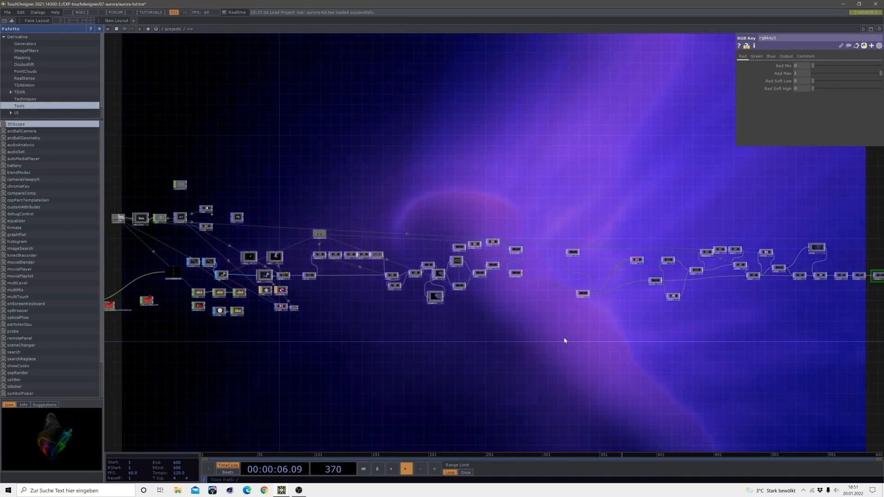
scroll(576, 343, "down", 2)
left_click_drag(579, 344, 461, 303)
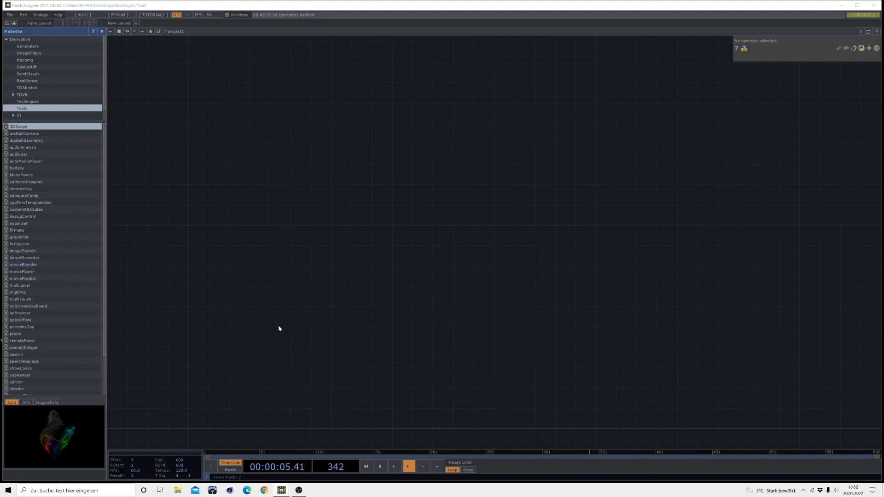
Add a Noise CHOP to the empty project network
left_click_drag(278, 327, 287, 291)
key("Tab")
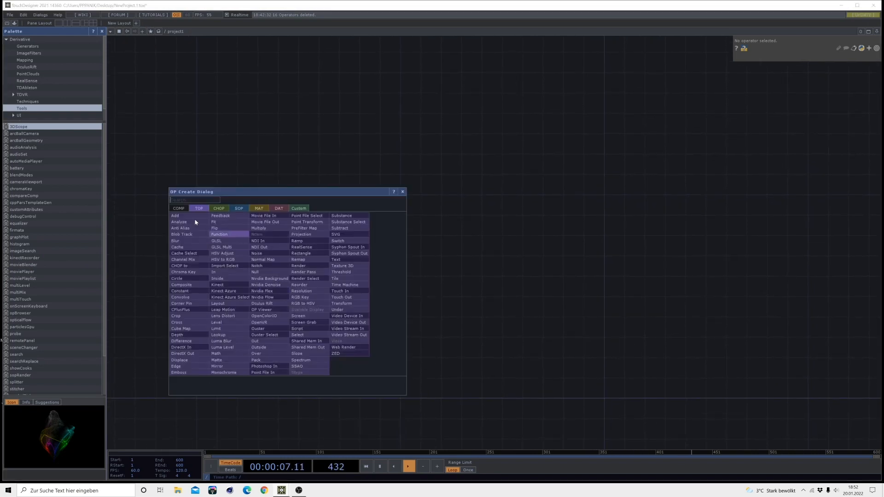
left_click(219, 210)
left_click(293, 298)
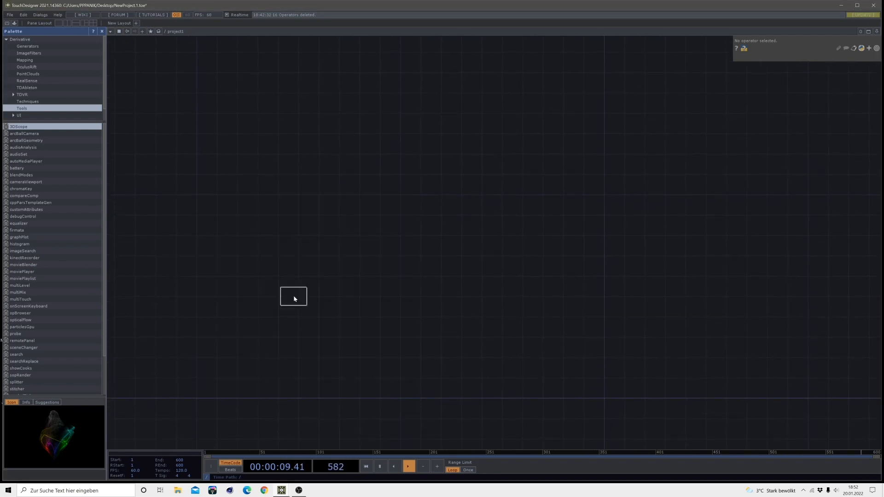
left_click(282, 251)
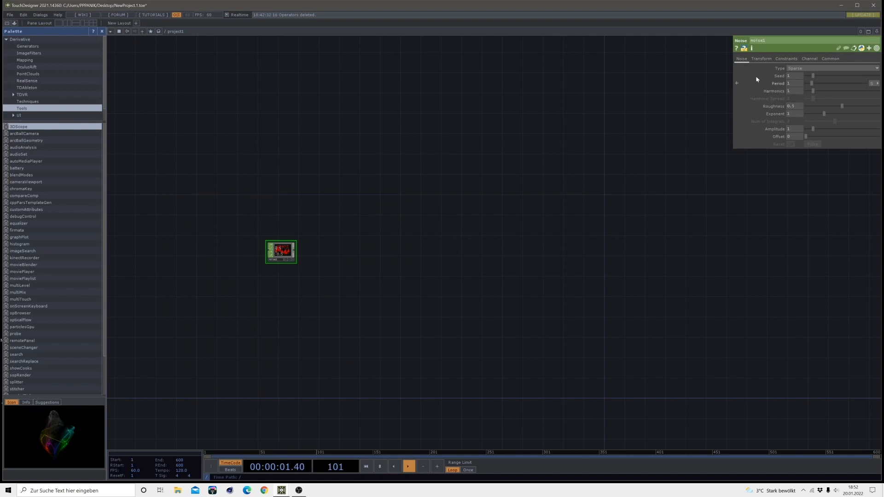
Set the Noise CHOP's channel names to tx ty tz
left_click(804, 62)
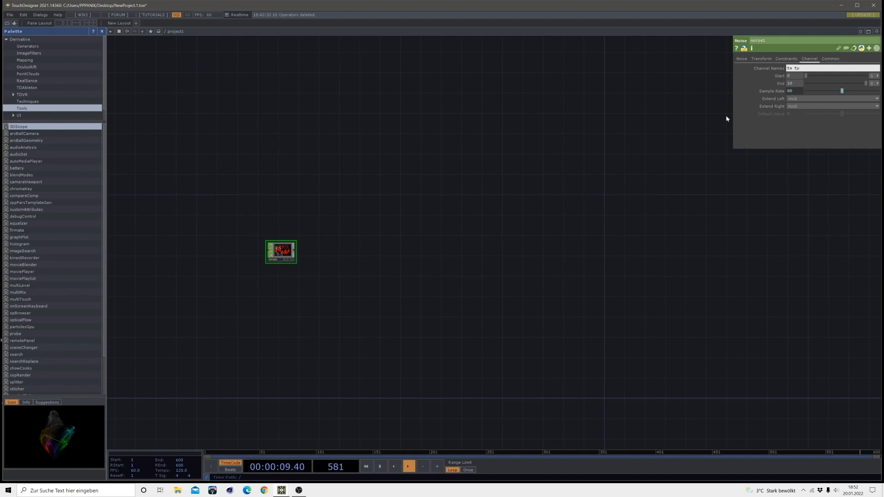
type("tz")
scroll(260, 253, "up", 5)
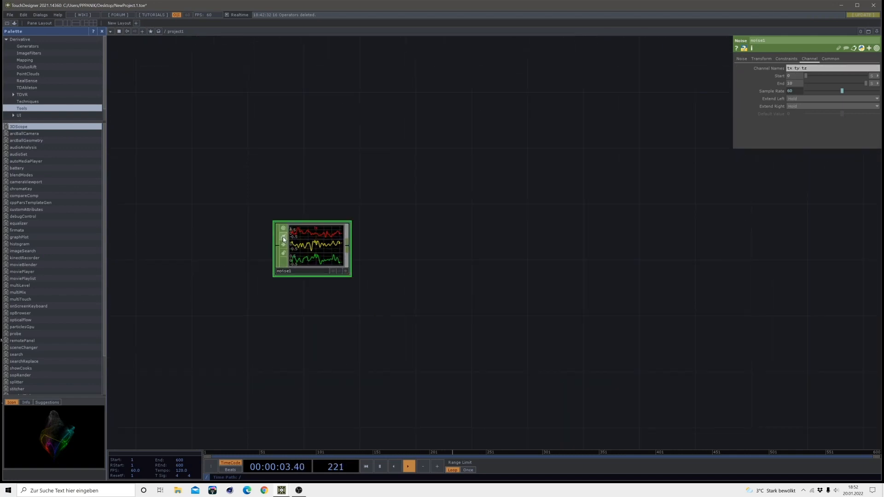
scroll(283, 238, "up", 2)
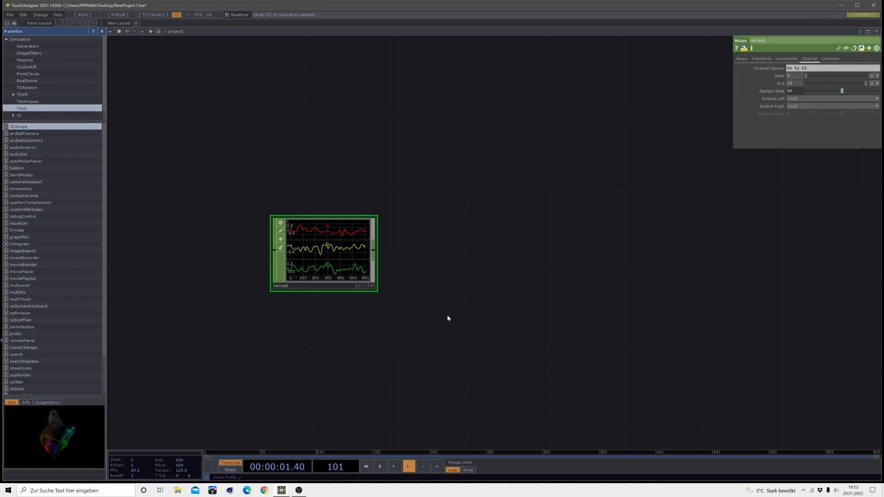
Animate the Noise CHOP's Translate X, Y and Z with the same time-based expression in seconds
left_click(761, 59)
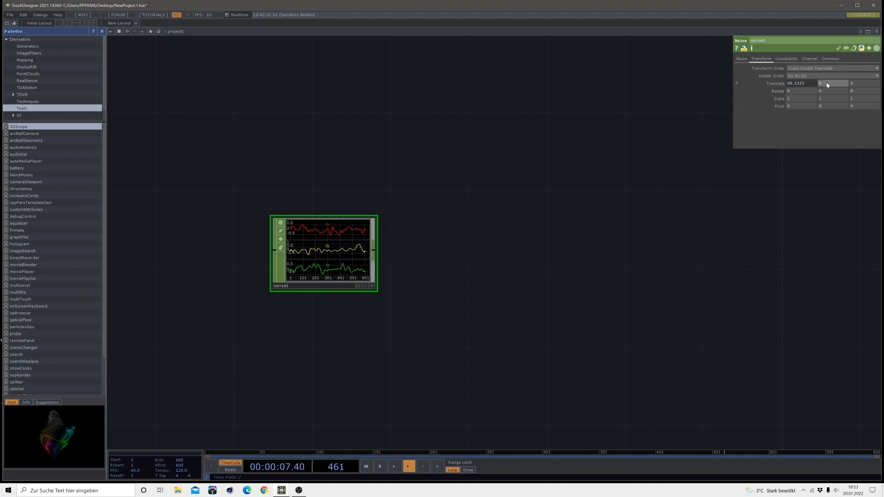
left_click(861, 85)
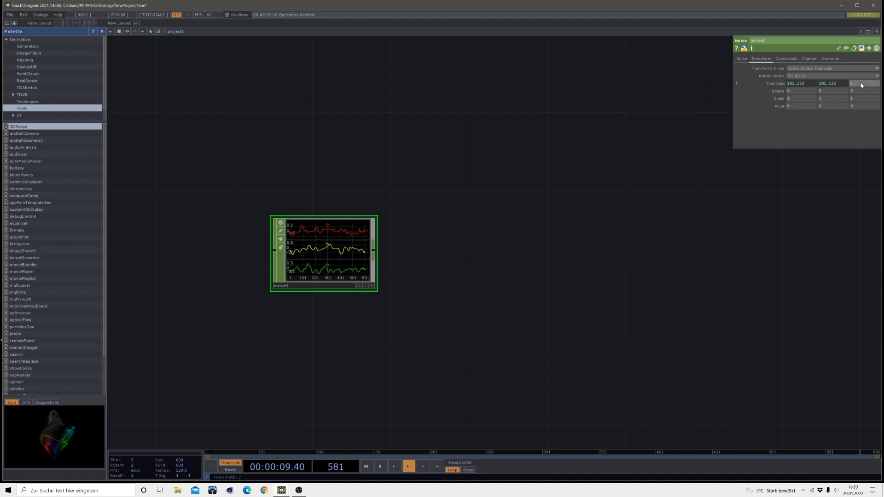
left_click(855, 92)
left_click(427, 252)
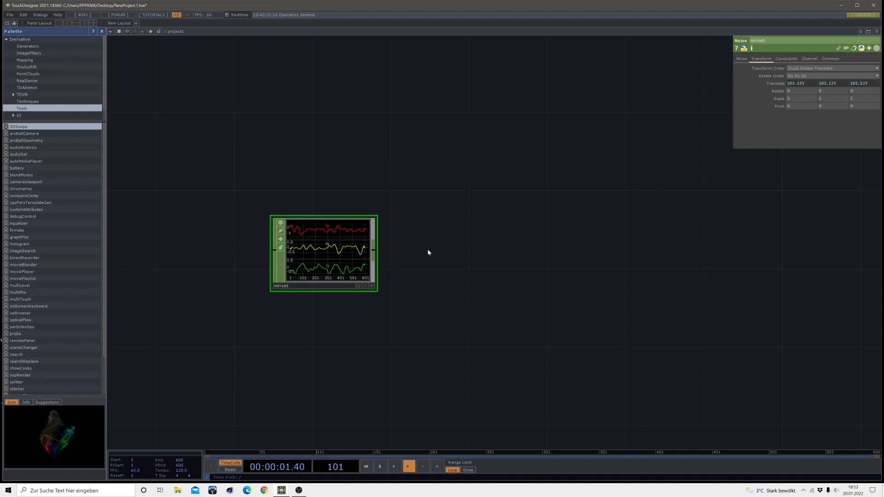
Add a Trail CHOP connected to the output of the Noise CHOP and place it beside it
scroll(332, 252, "up", 2)
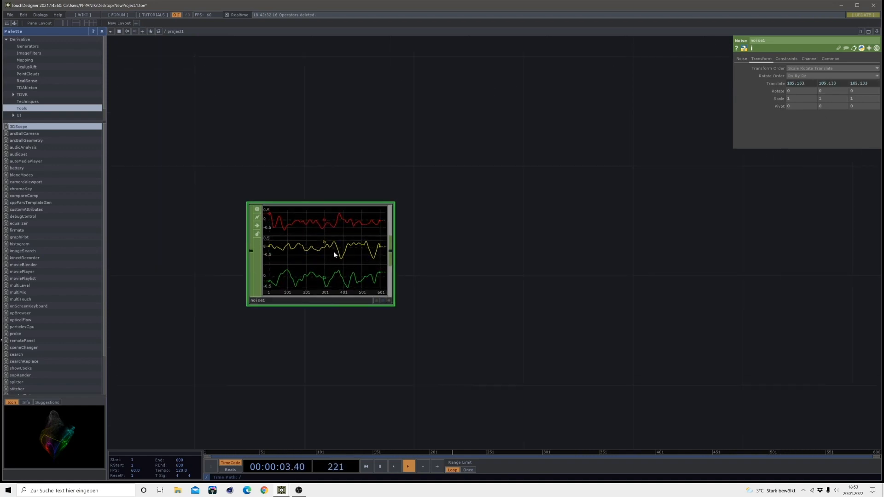
left_click(390, 254)
left_click(437, 247)
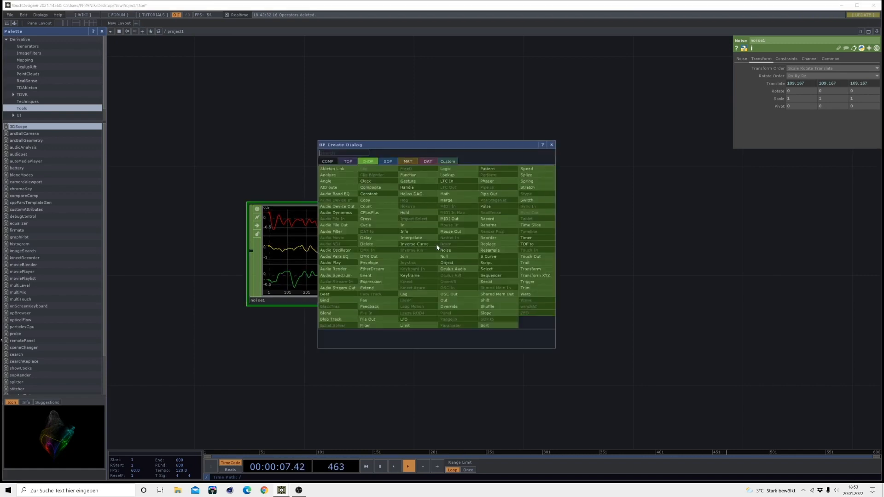
left_click(525, 263)
left_click(491, 254)
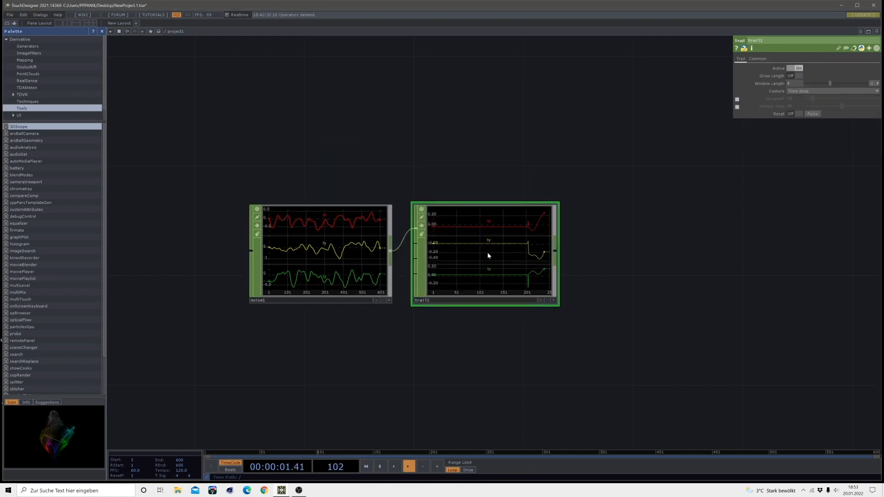